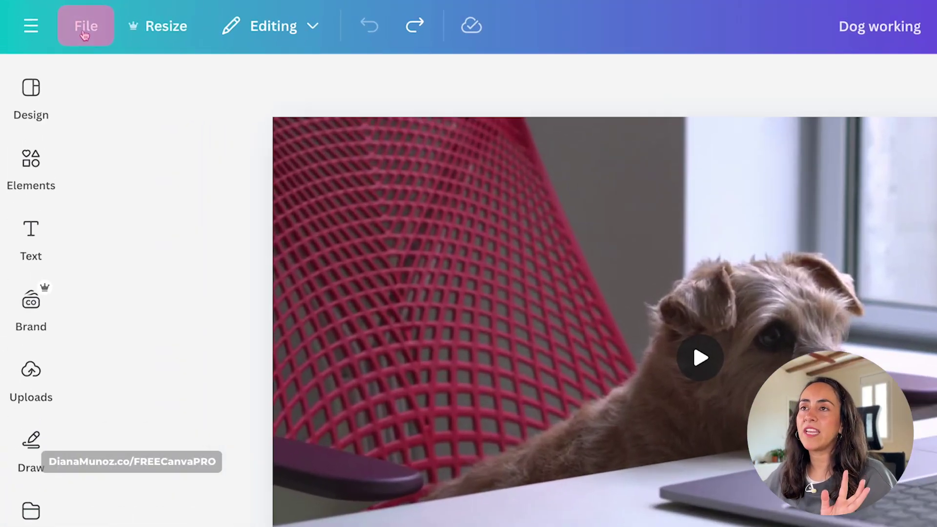
Select the dog video and nudge it aside to reveal the pink-to-orange gradient background
left_click(84, 29)
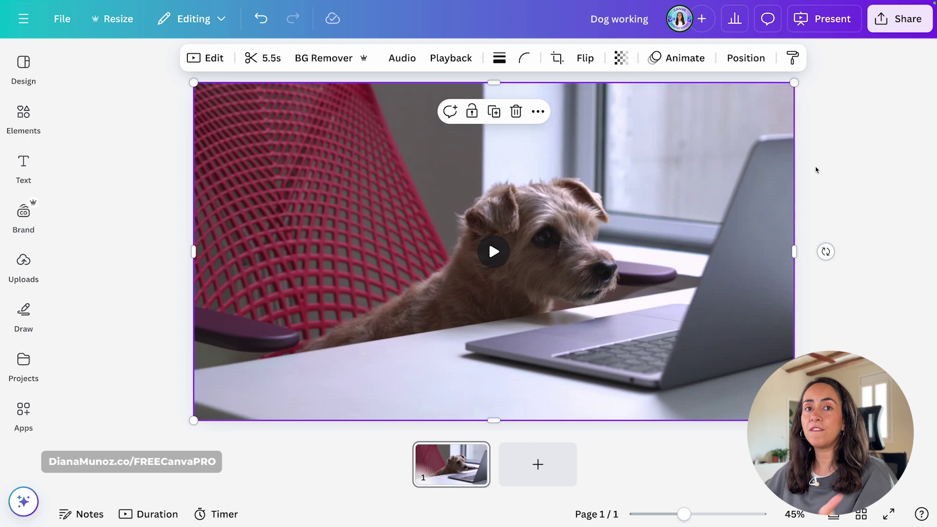
mouse_move(546, 123)
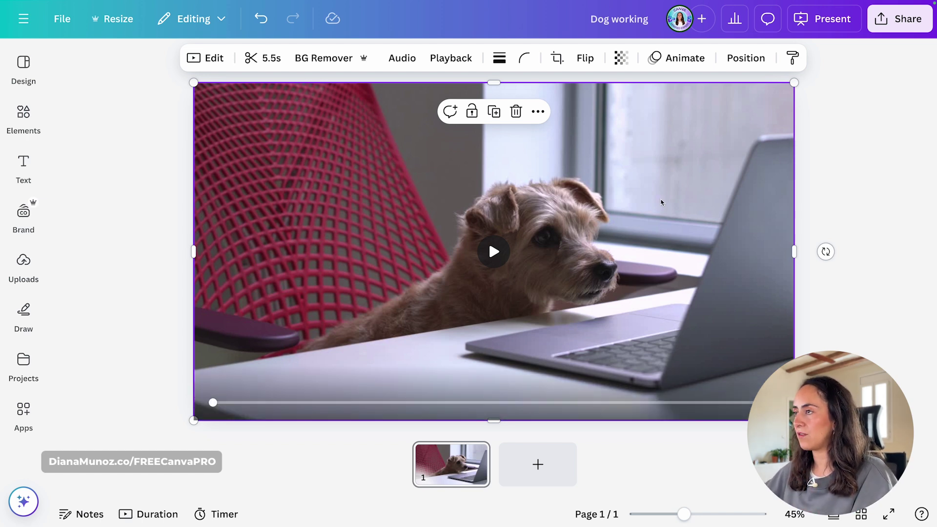
left_click_drag(233, 96, 255, 107)
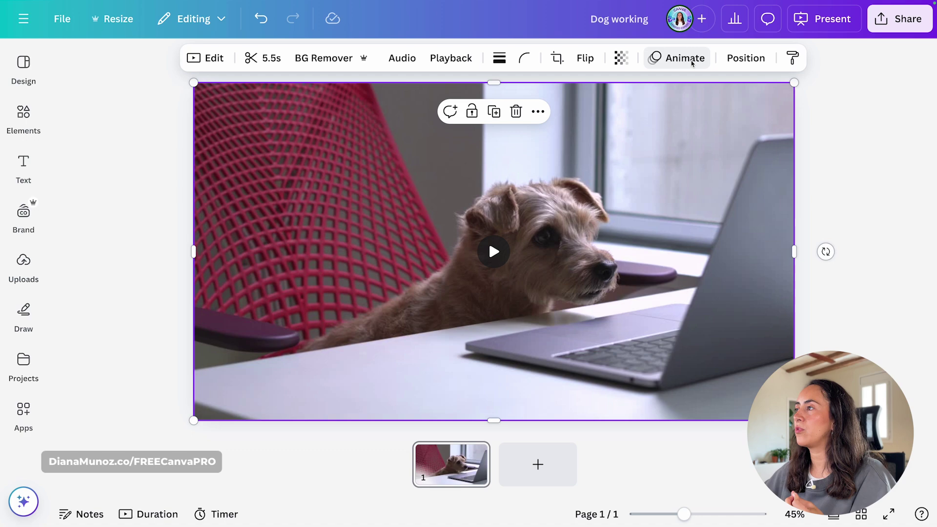
left_click(676, 64)
scroll(279, 264, "down", 3)
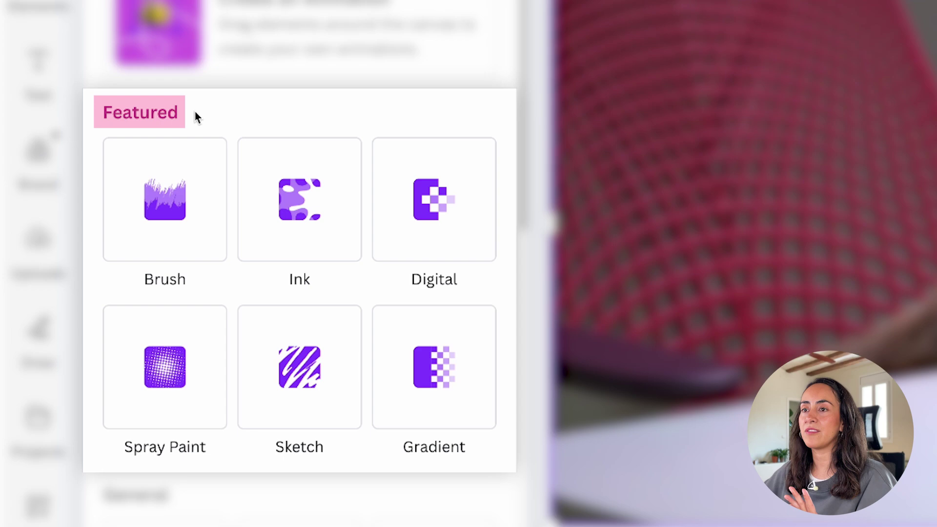
left_click(161, 165)
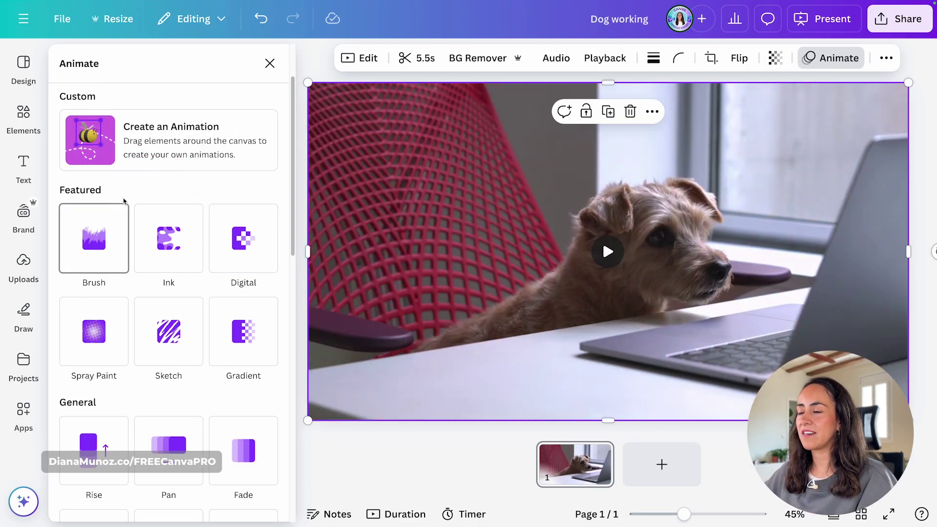
left_click(165, 238)
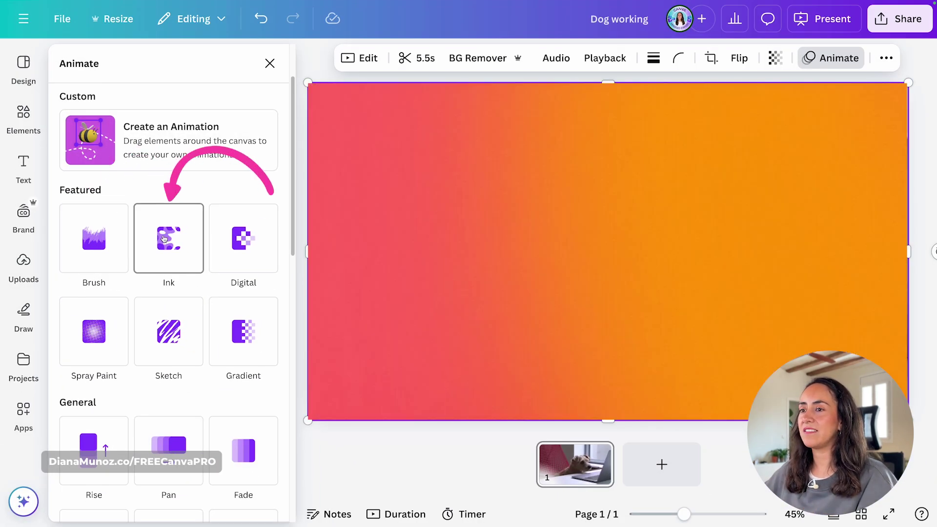
left_click(242, 239)
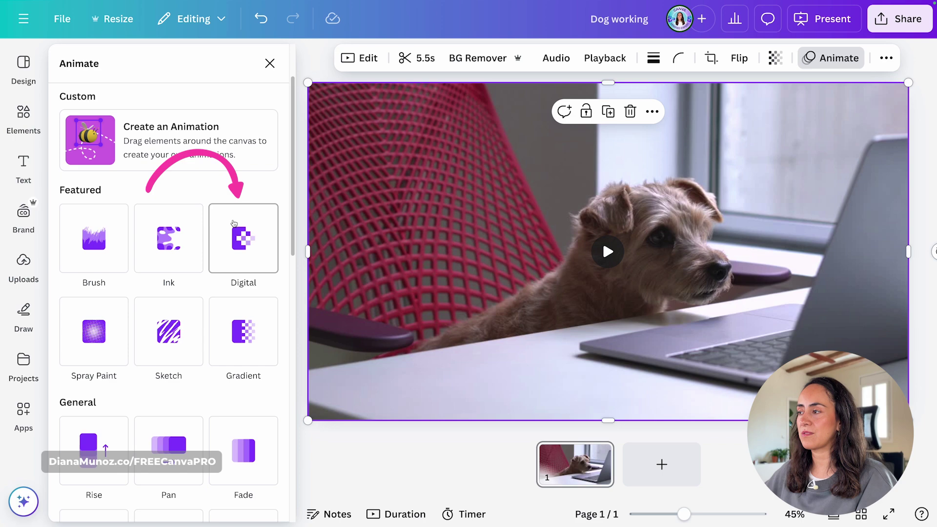
left_click(238, 350)
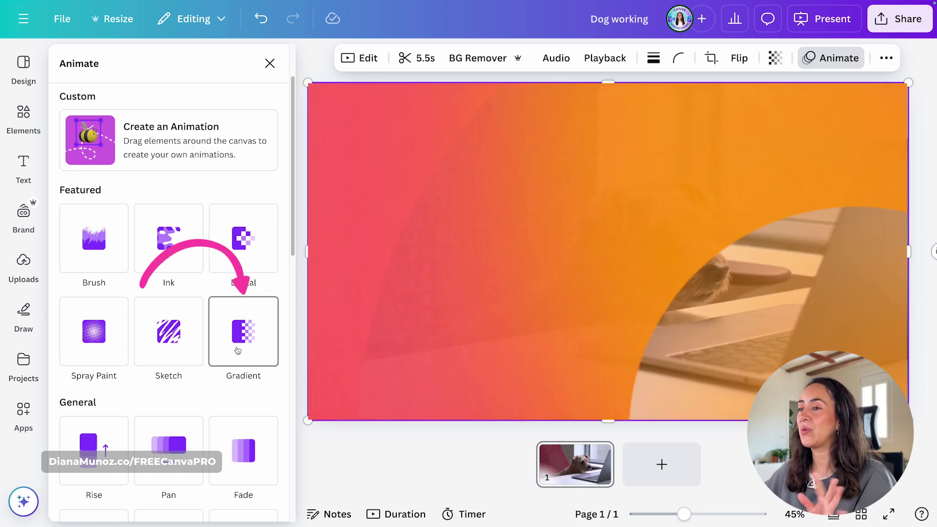
left_click(156, 332)
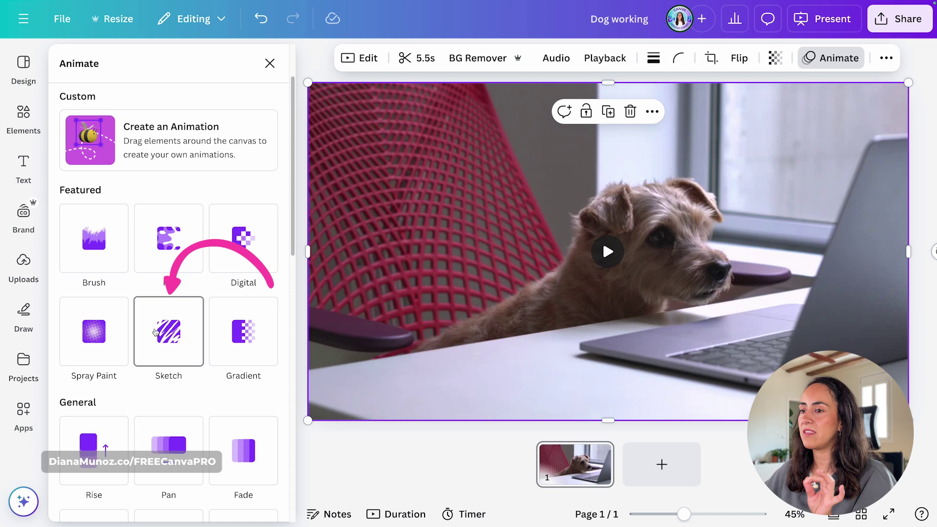
left_click(90, 313)
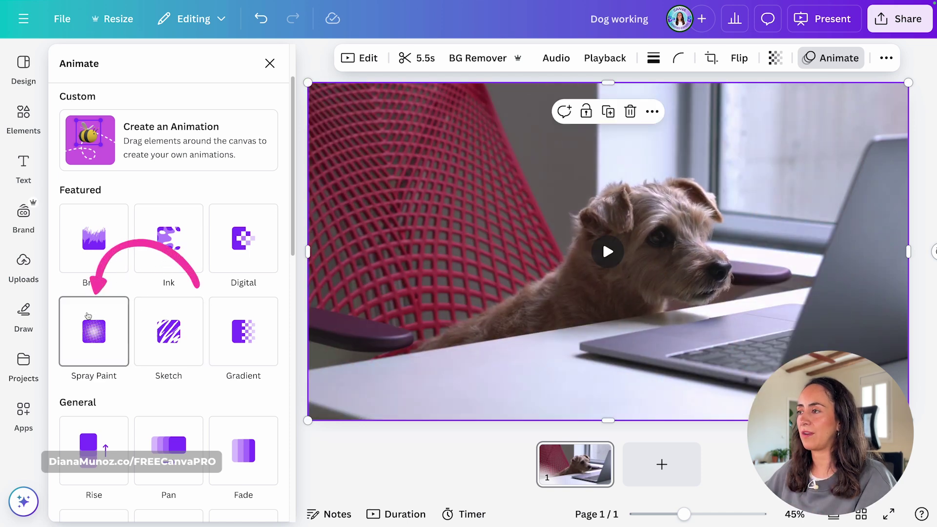
left_click(85, 240)
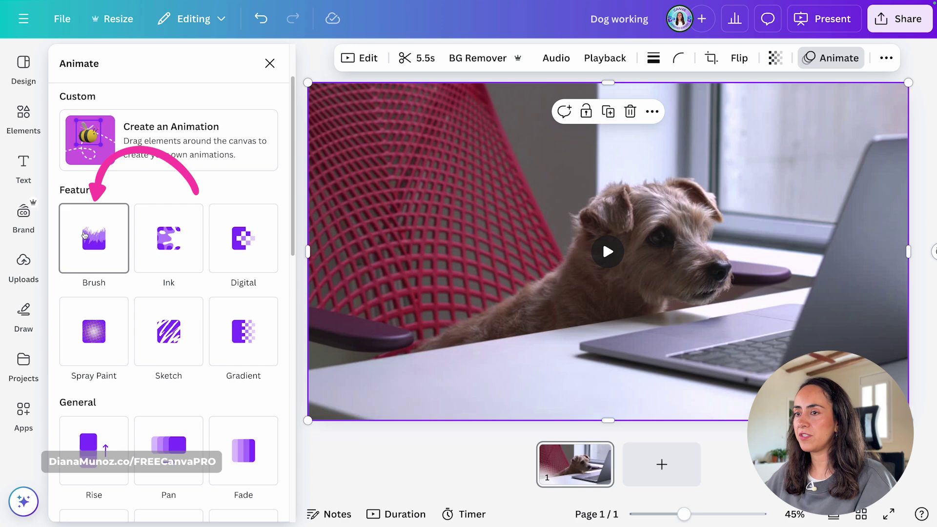
Apply the Brush animation to the dog video, animating on both enter and exit
left_click(84, 236)
scroll(93, 236, "down", 1)
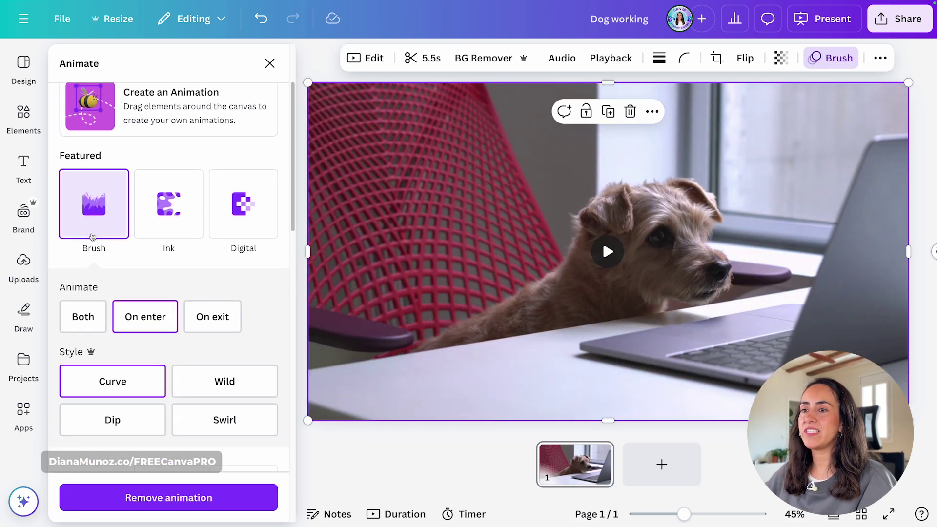
scroll(93, 237, "down", 2)
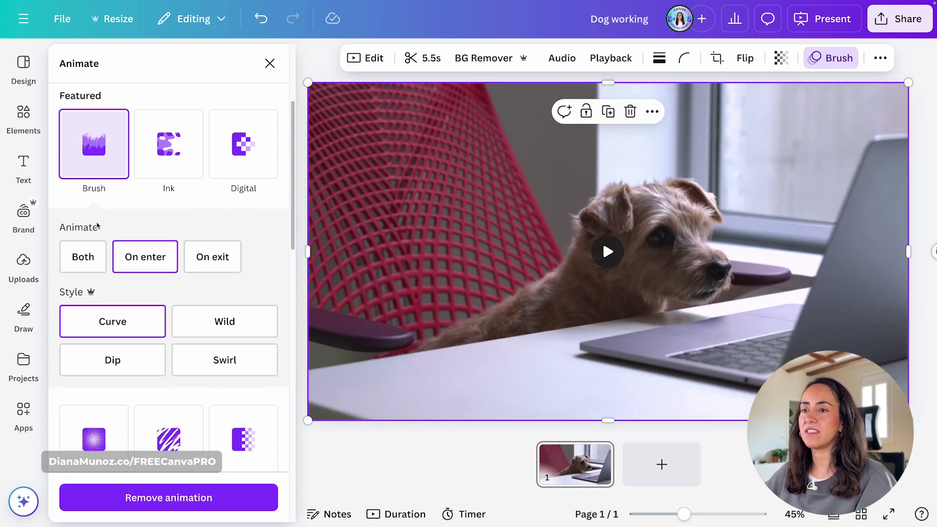
left_click(83, 257)
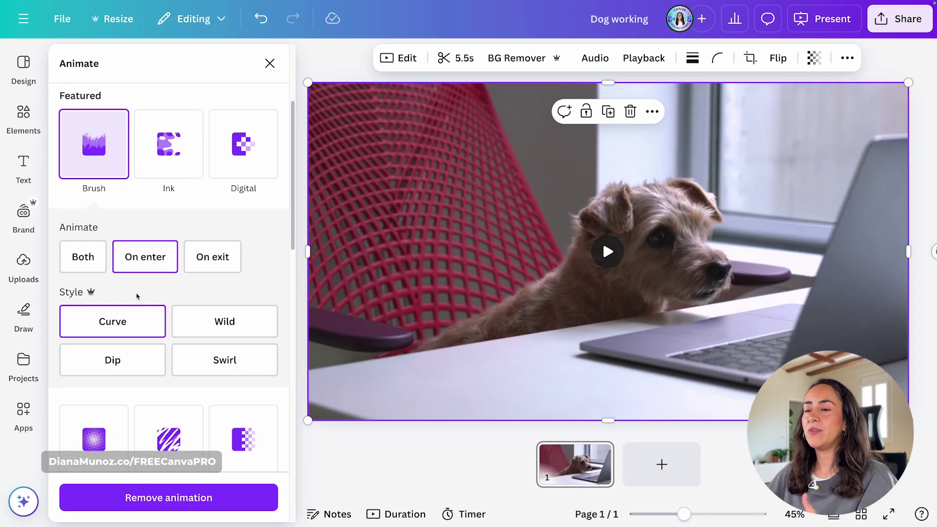
Try the Curve brush style, settle on Swirl with Both, and play the preview
left_click(139, 320)
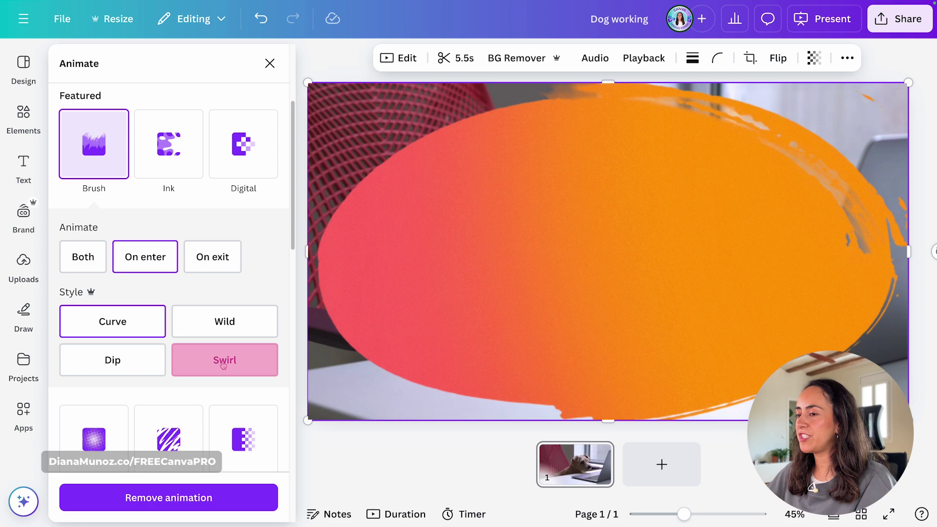
left_click(223, 364)
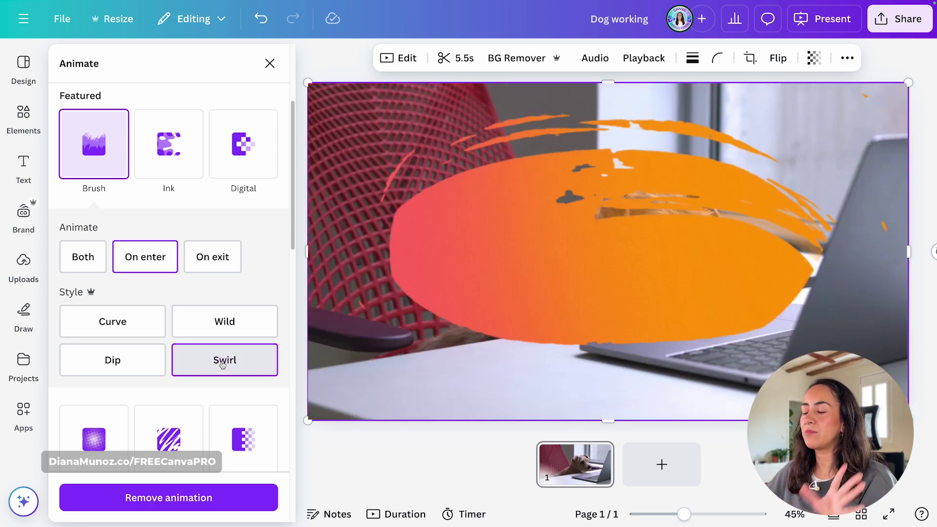
left_click(72, 255)
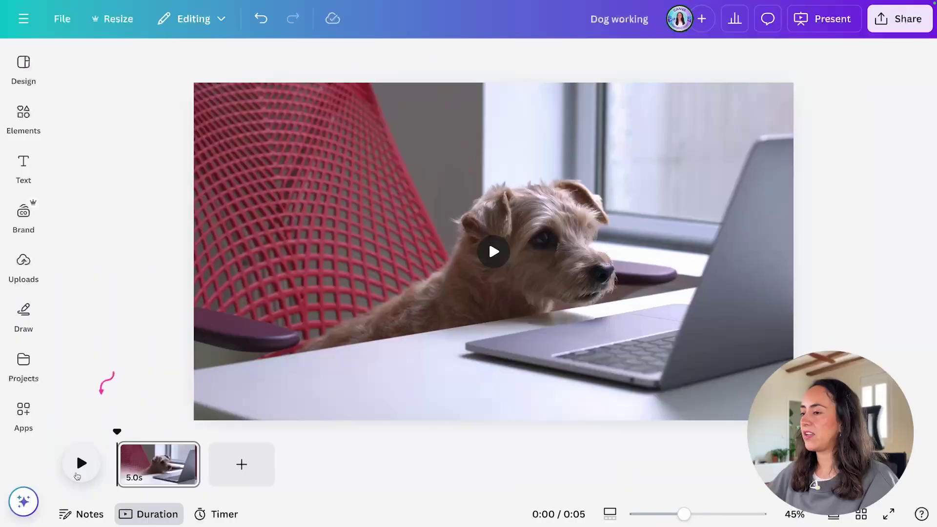
left_click(77, 475)
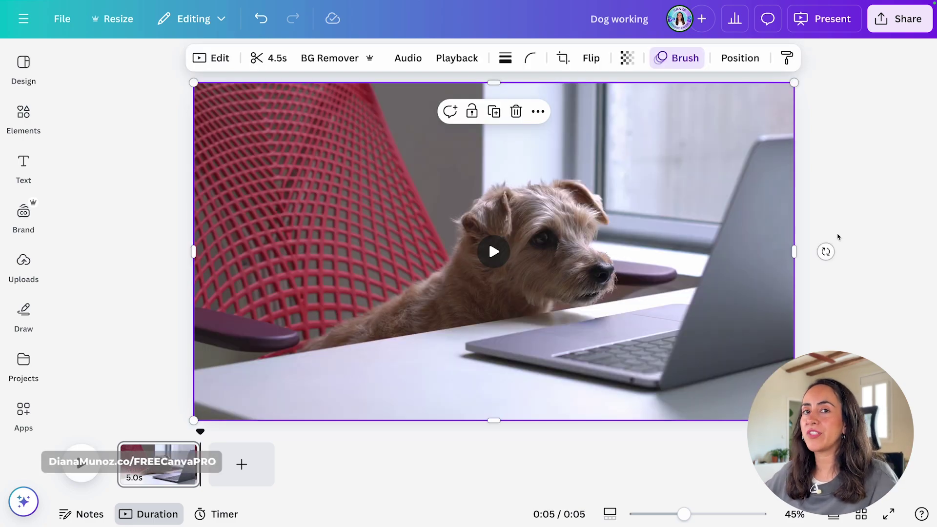
Reopen the video's animation settings and switch it from Brush to Ink, then to Digital
left_click(675, 60)
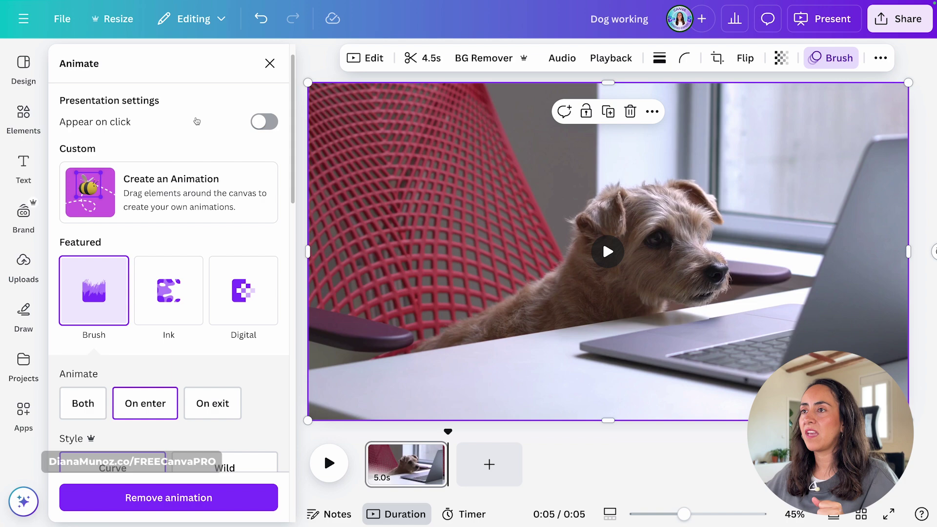
scroll(196, 121, "down", 3)
scroll(207, 115, "down", 1)
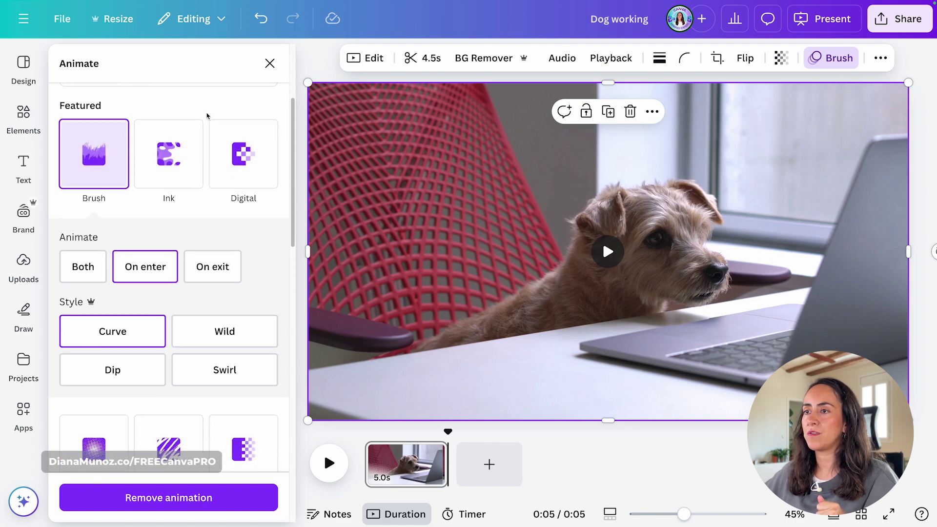
scroll(206, 116, "down", 1)
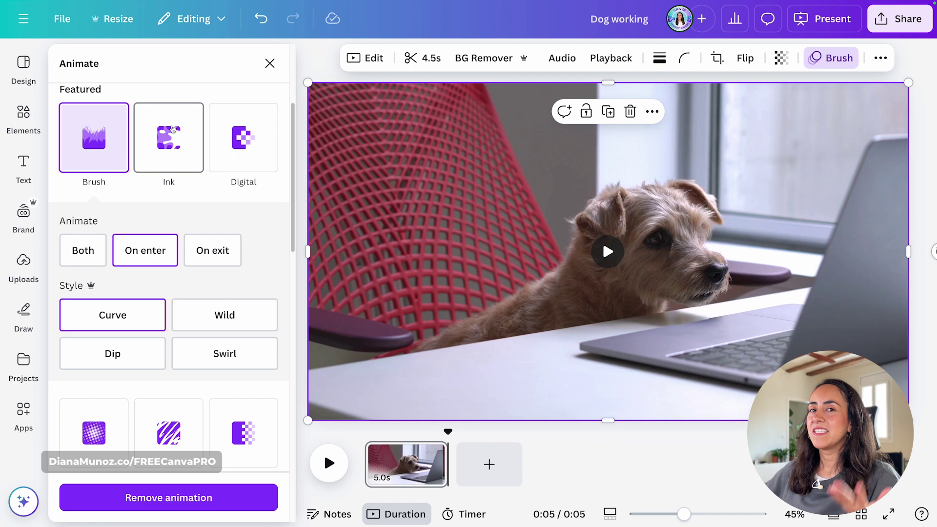
left_click(173, 129)
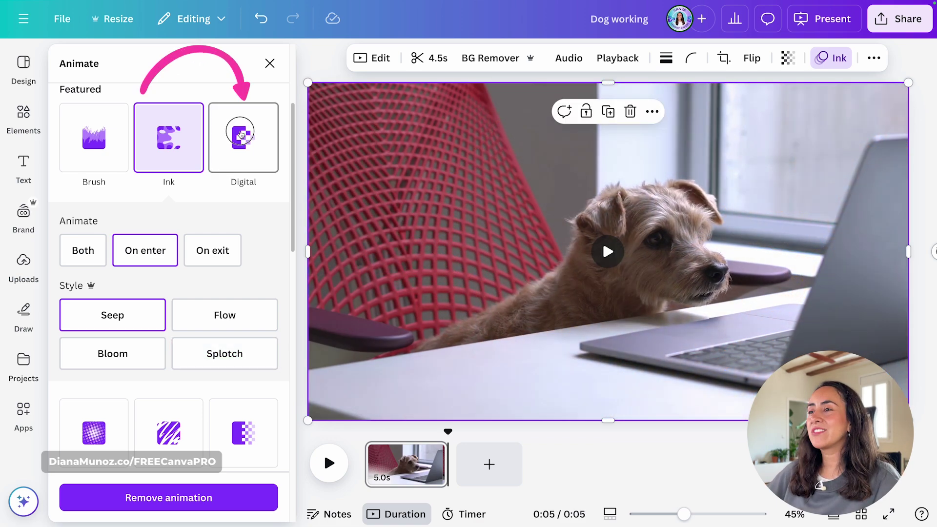
left_click(241, 134)
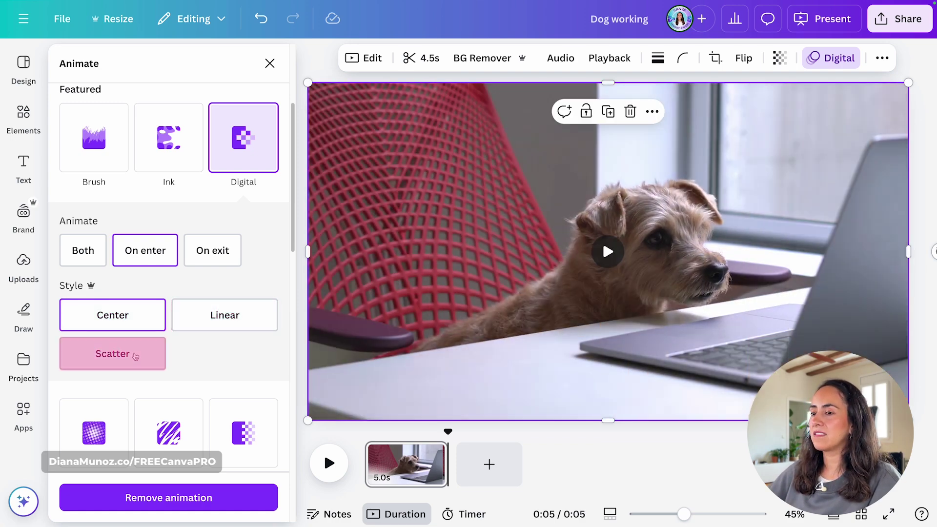
scroll(136, 357, "down", 3)
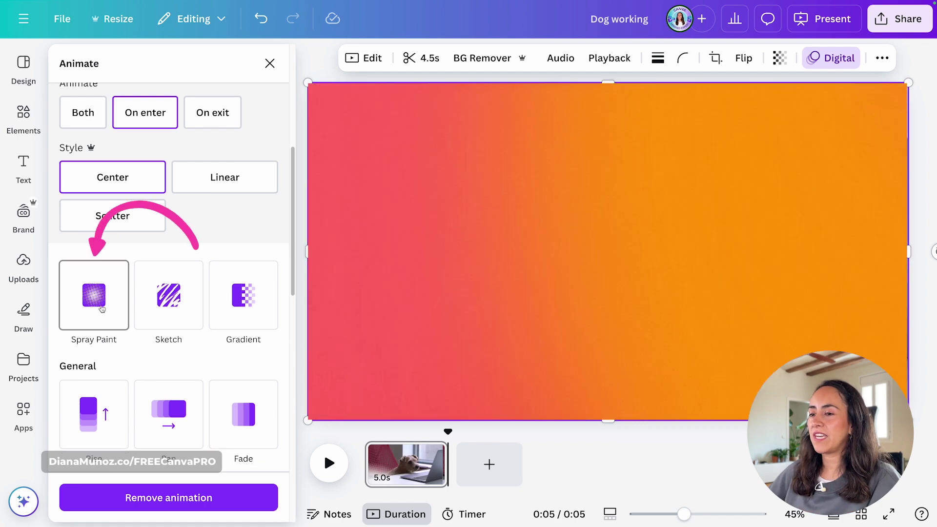
Try Spray Paint with its Messy and Letters styles, then switch the video's animation to Sketch
left_click(101, 309)
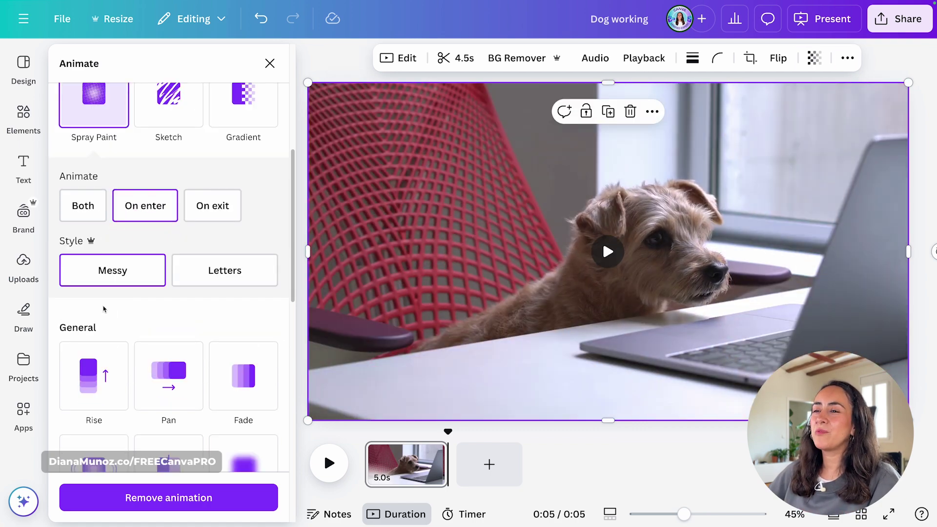
scroll(104, 309, "up", 1)
left_click(108, 316)
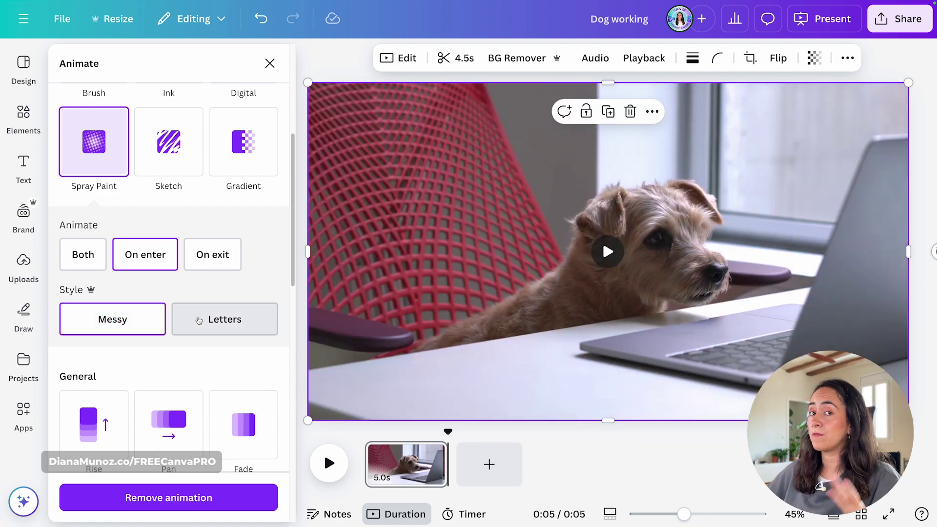
left_click(199, 321)
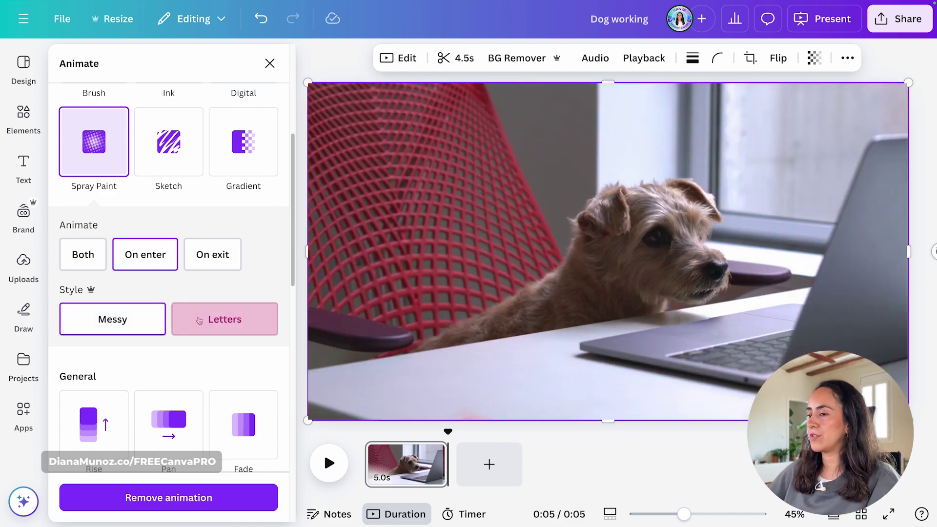
scroll(180, 185, "up", 1)
left_click(180, 175)
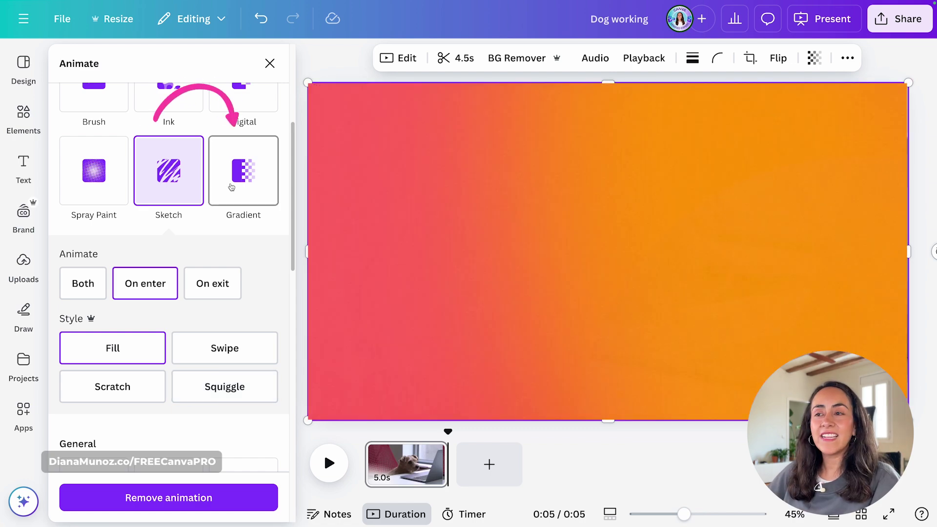
Switch the video to the Gradient animation and test Circular and Blocks before settling on Lines
left_click(232, 187)
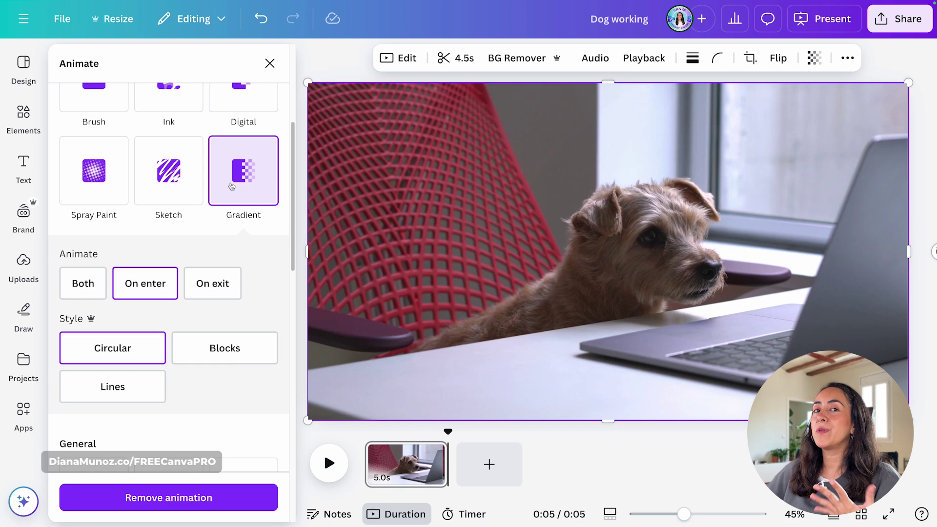
left_click(152, 348)
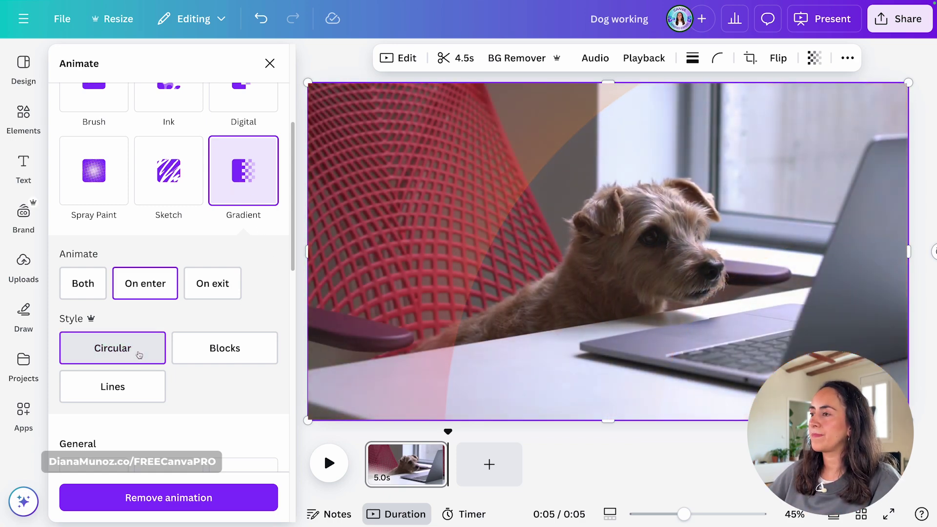
left_click(214, 348)
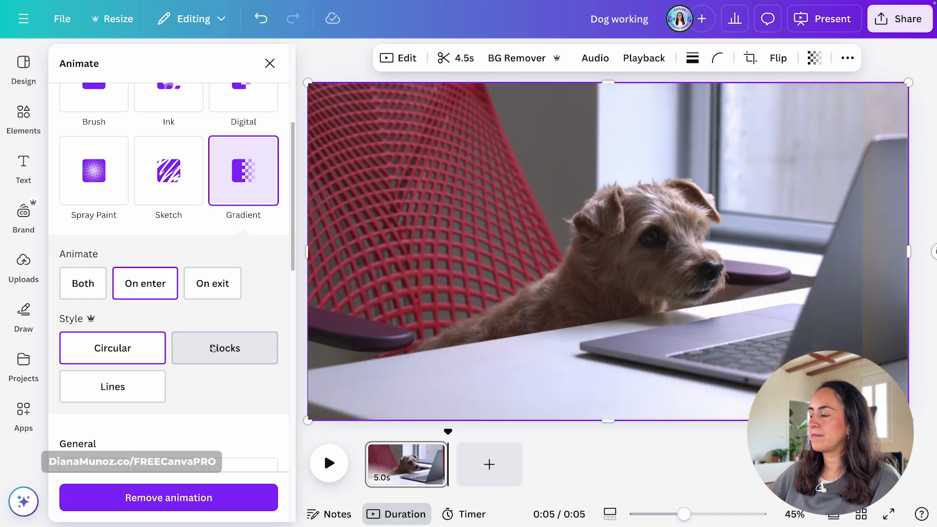
left_click(137, 387)
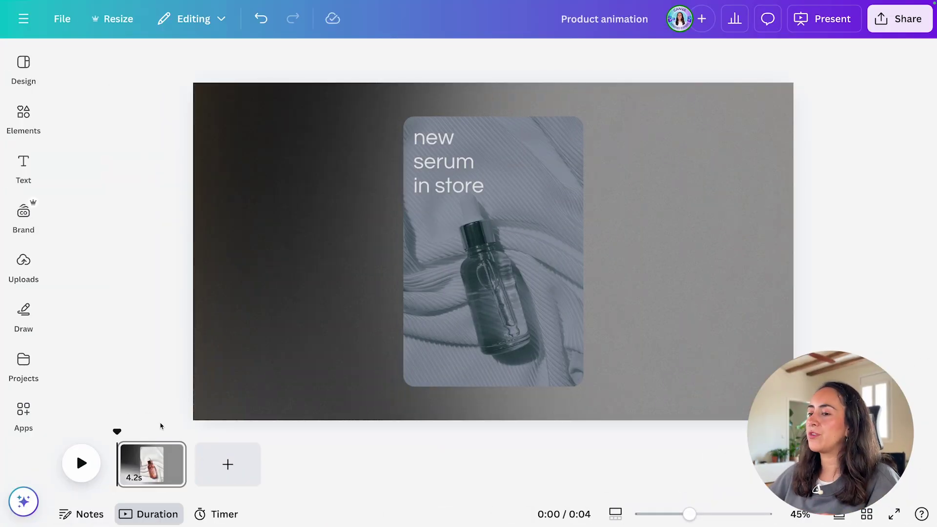
Play the serum page, add a second page, and paste page 1's grey gradient background onto it
left_click(81, 463)
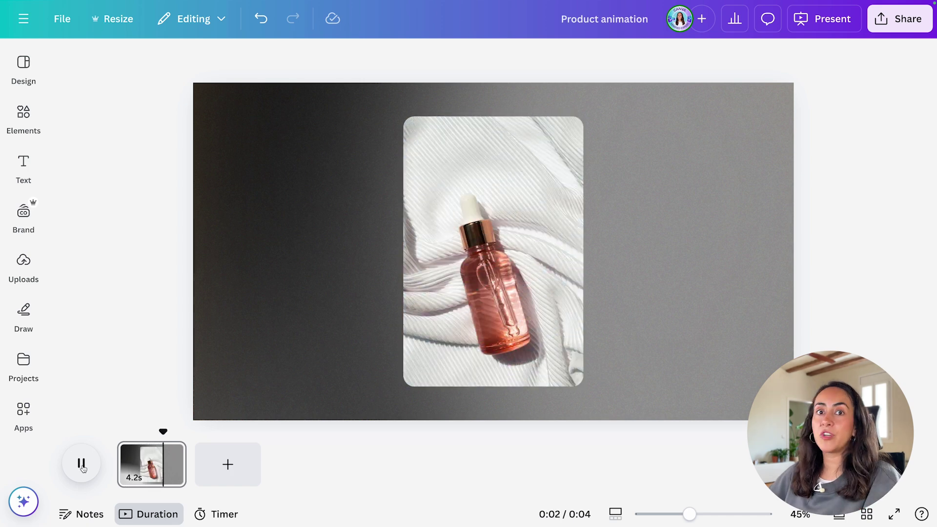
left_click(227, 466)
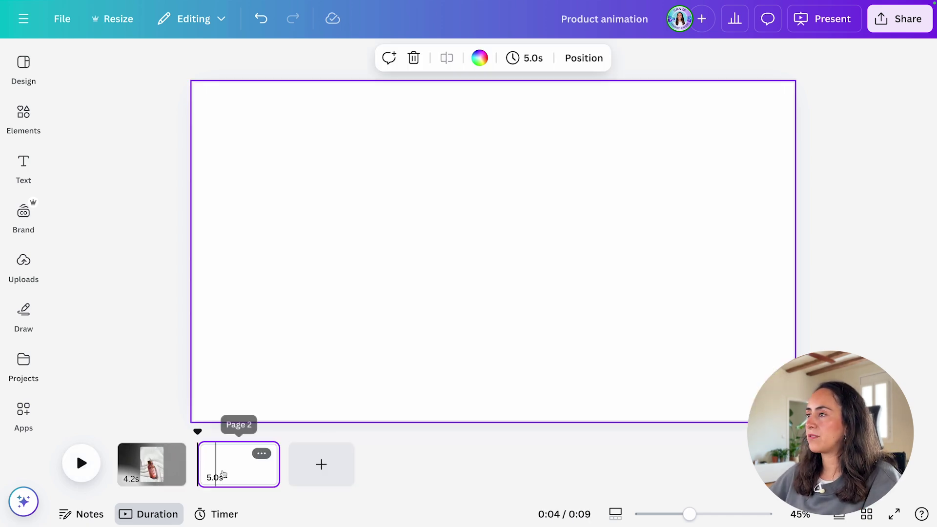
left_click(166, 468)
left_click(218, 377)
key("ctrl+c")
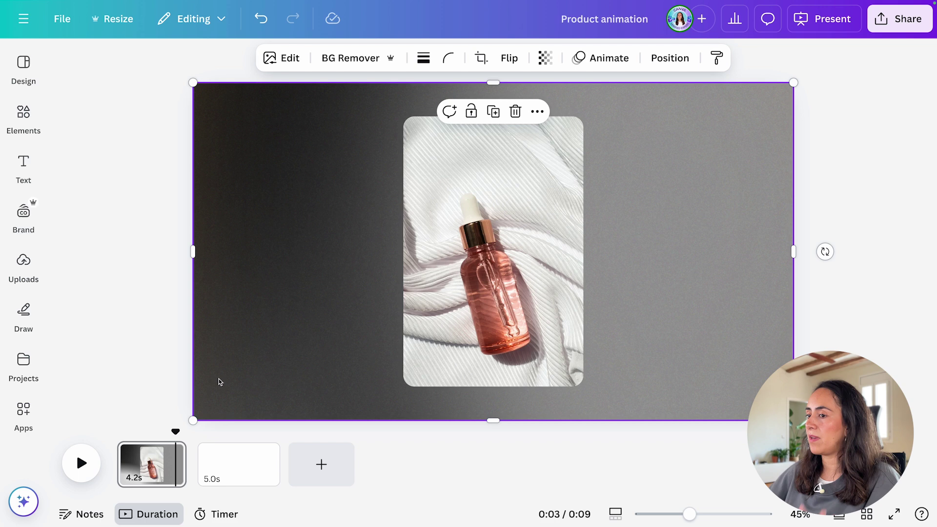
key("ctrl+v")
Add the serum bottle photo from Recently used elements onto page 2
left_click(24, 117)
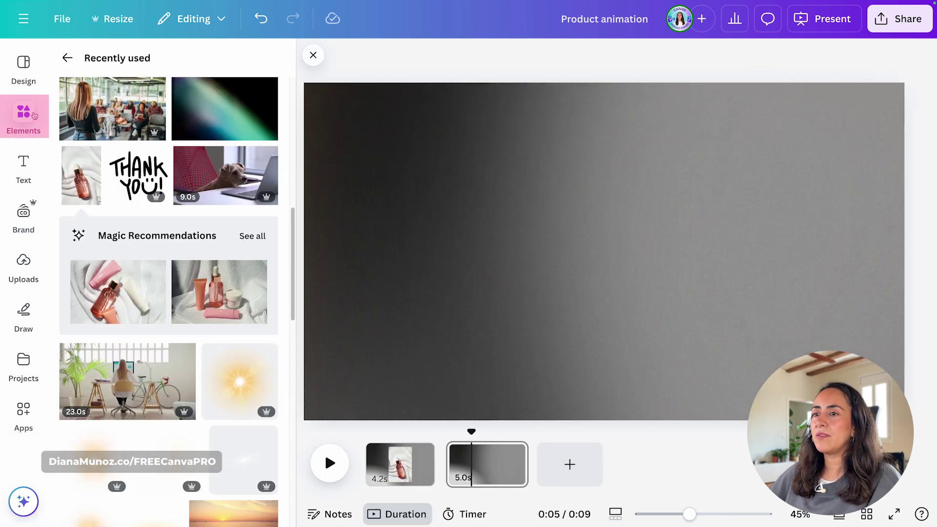
left_click(72, 189)
left_click(314, 55)
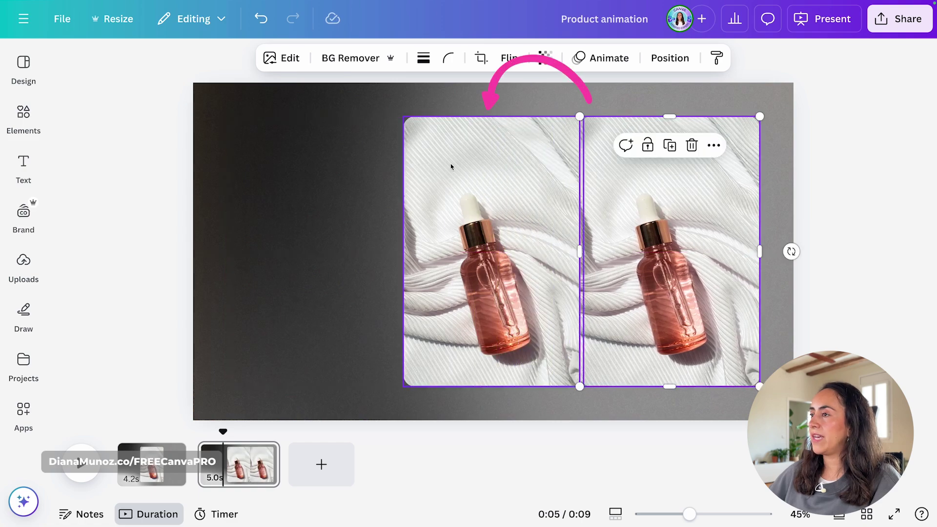
Apply the Mono duotone filter to the left serum bottle photo
left_click(454, 162)
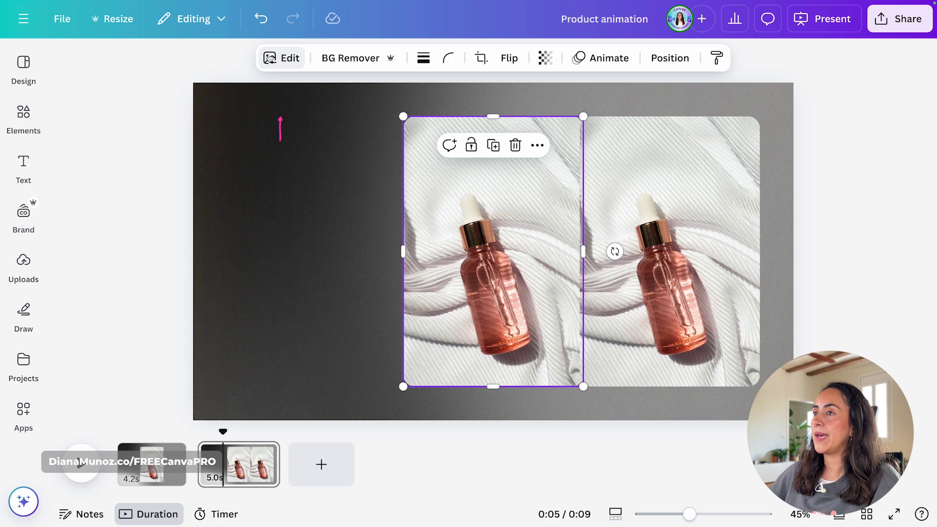
left_click(269, 59)
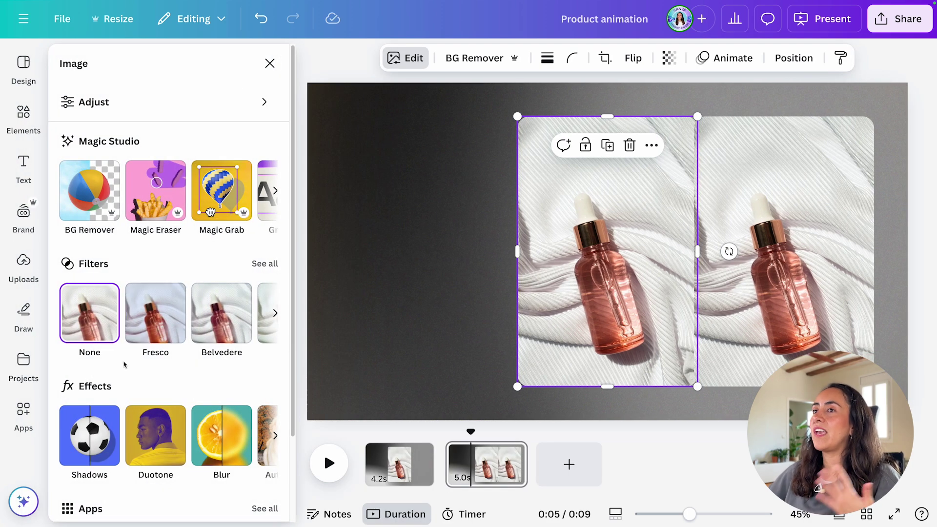
scroll(138, 378, "down", 2)
left_click(154, 410)
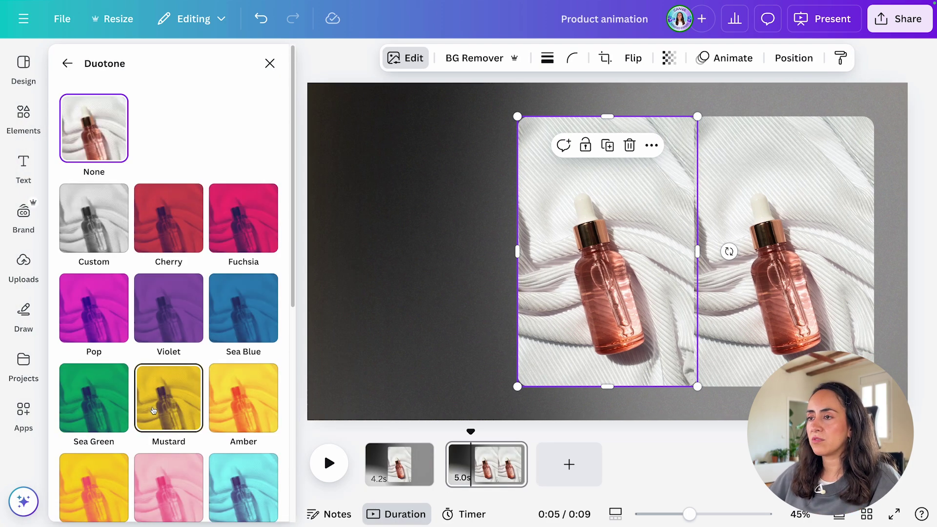
scroll(154, 411, "down", 6)
left_click(93, 460)
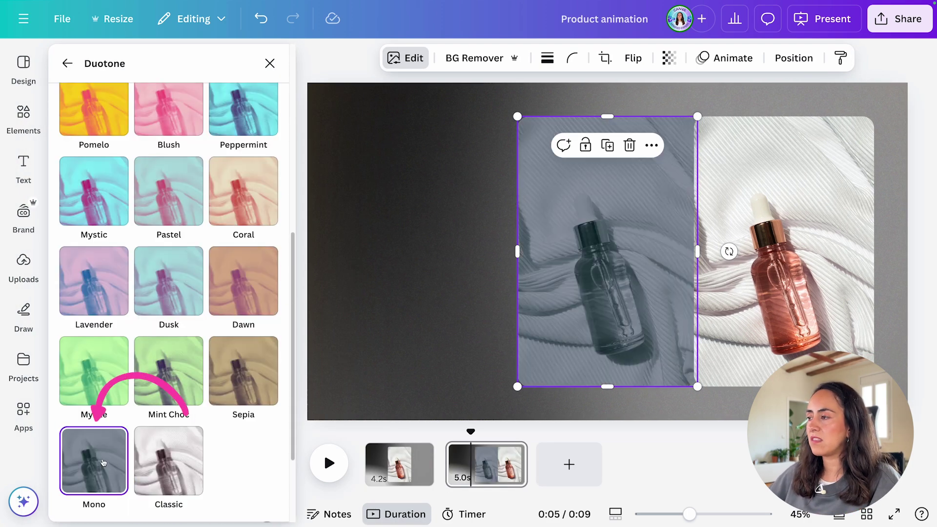
Drag the colour bottle photo exactly on top of the grey duotone copy
left_click(786, 223)
left_click_drag(809, 251, 632, 251)
left_click(716, 61)
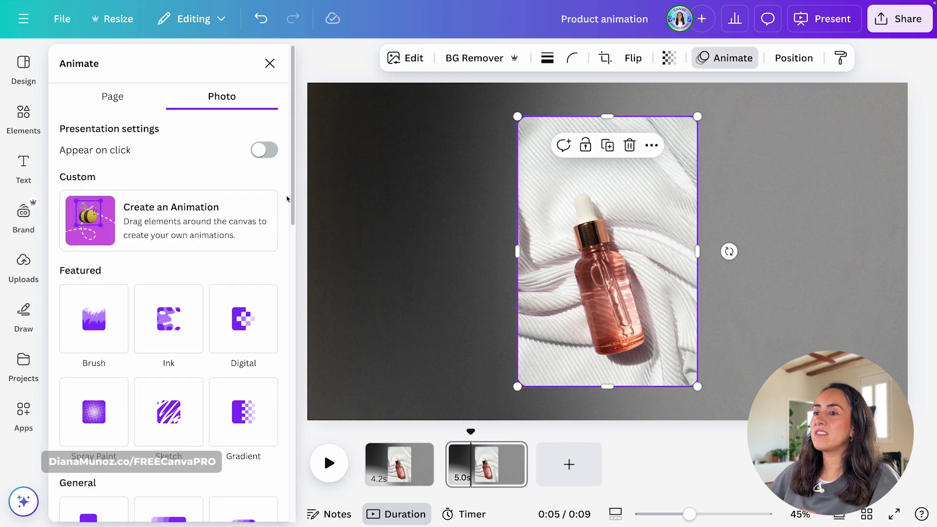
Give the colour photo the Sketch animation in Scratch style and play page 2 to preview it
scroll(288, 210, "down", 3)
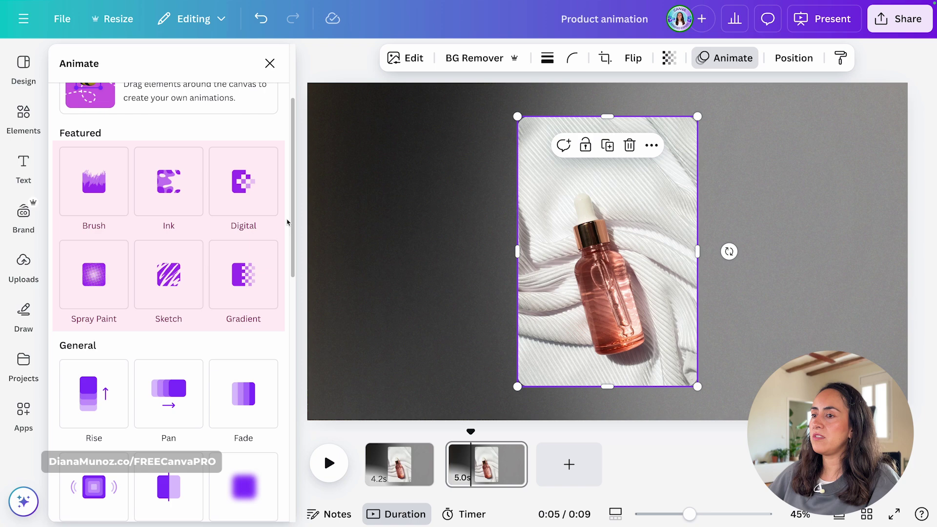
left_click(169, 274)
scroll(123, 391, "down", 2)
left_click(123, 390)
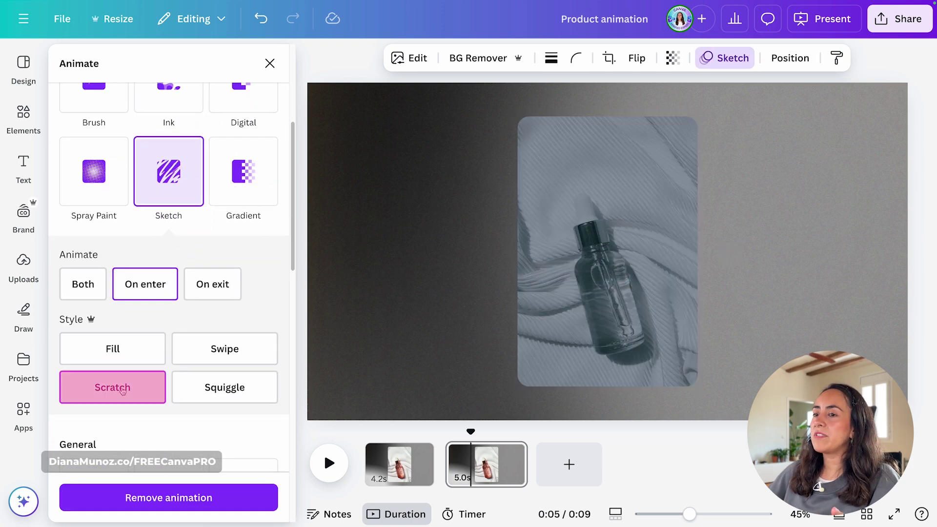
left_click(328, 466)
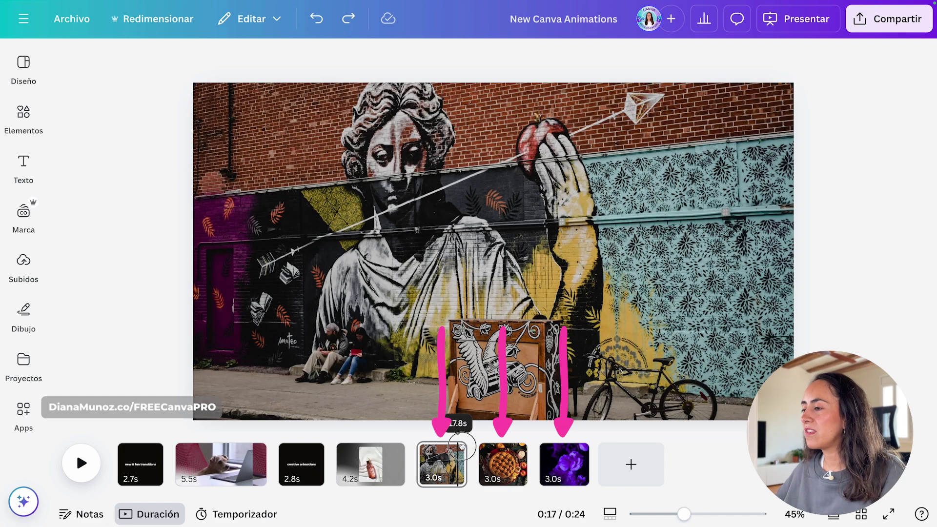
left_click_drag(462, 447, 419, 467)
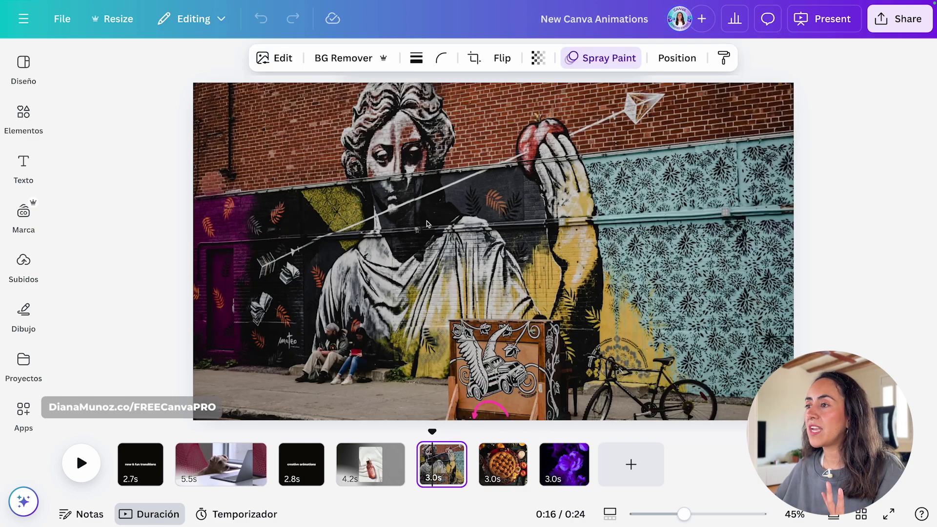
left_click(428, 224)
mouse_move(238, 101)
left_mouse_down()
mouse_move(425, 146)
mouse_move(461, 143)
mouse_move(237, 100)
left_mouse_up()
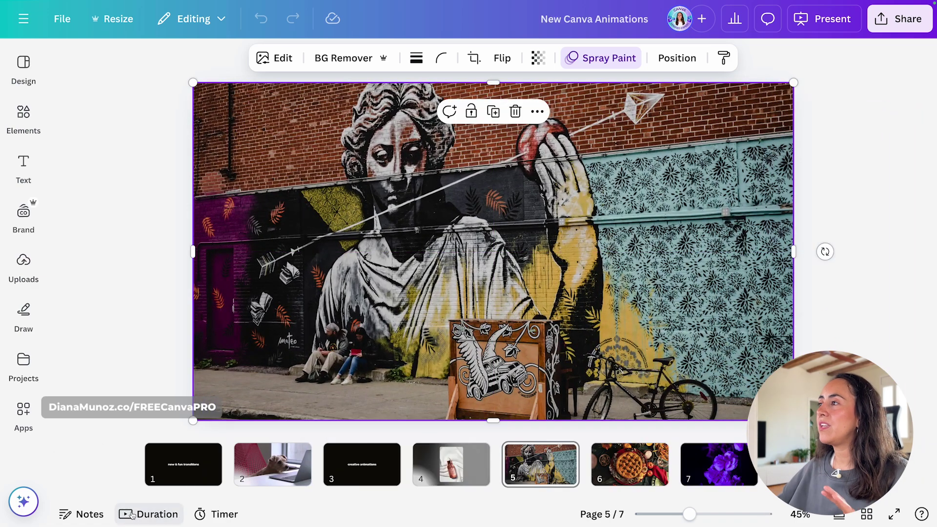
left_click(132, 515)
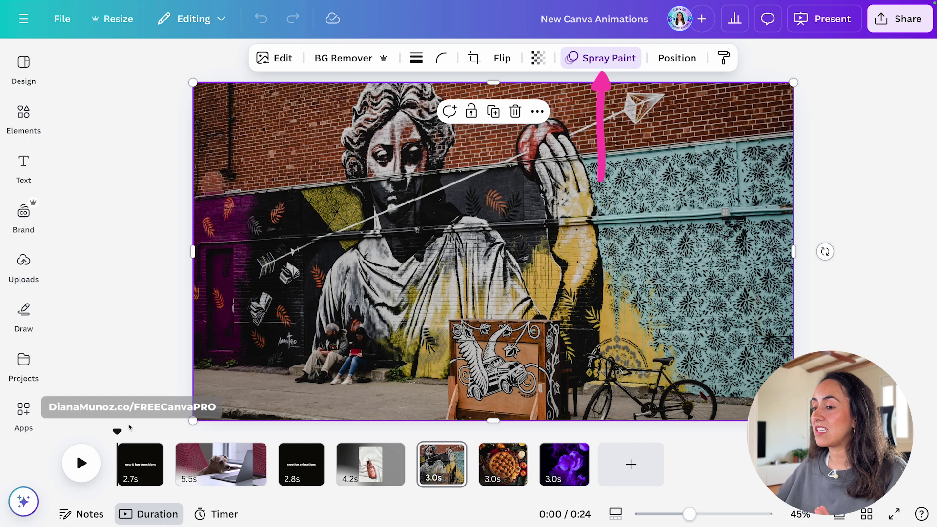
left_click_drag(118, 430, 414, 441)
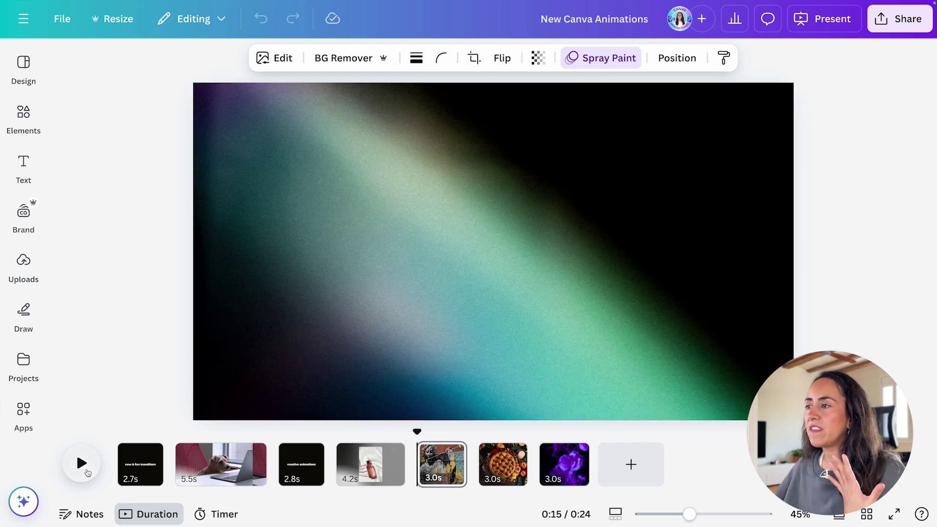
left_click(87, 472)
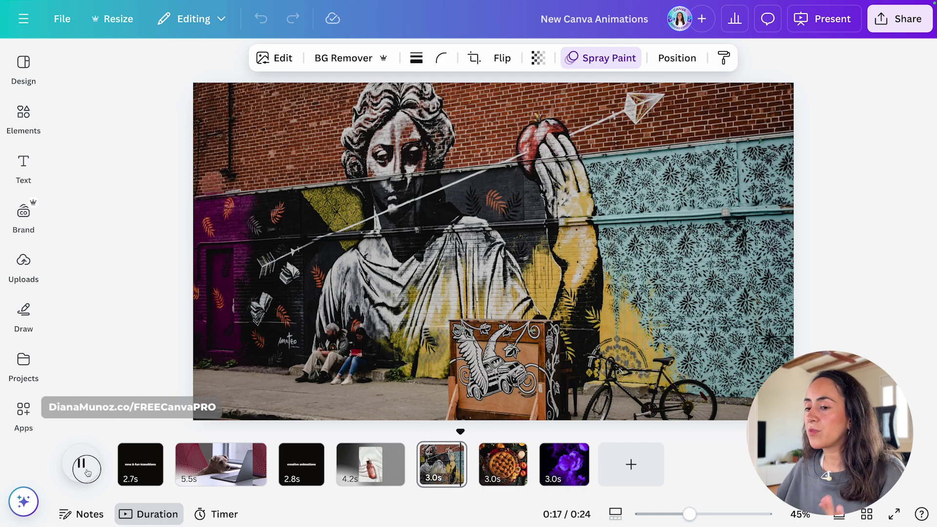
left_click(87, 470)
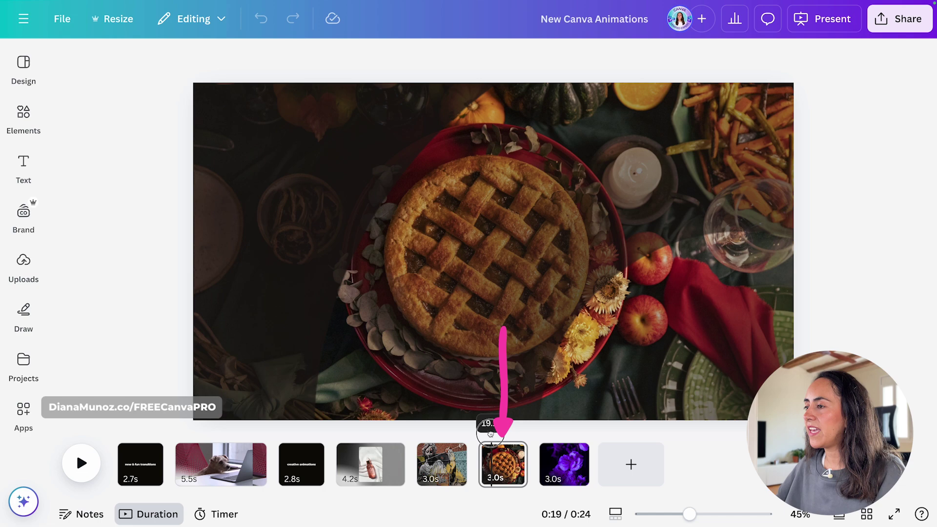
left_click(580, 192)
left_click_drag(747, 103, 622, 287)
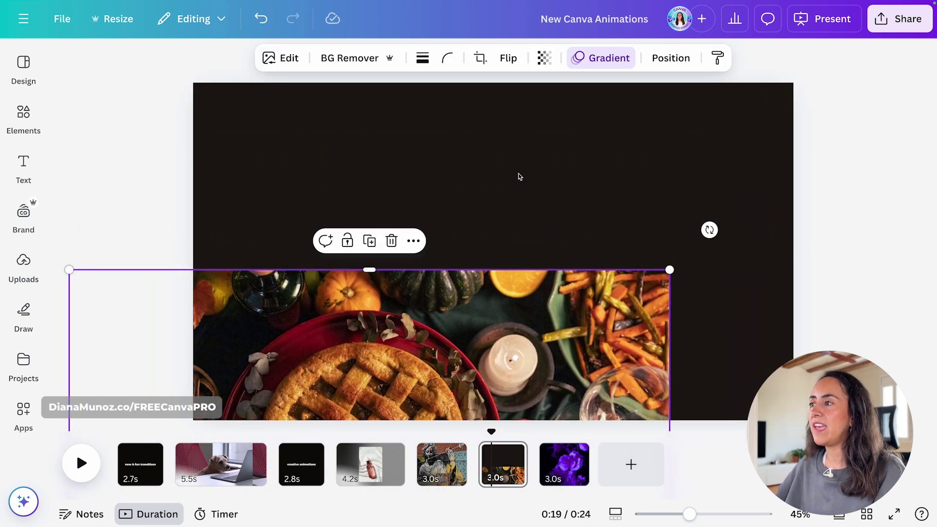
left_click(261, 20)
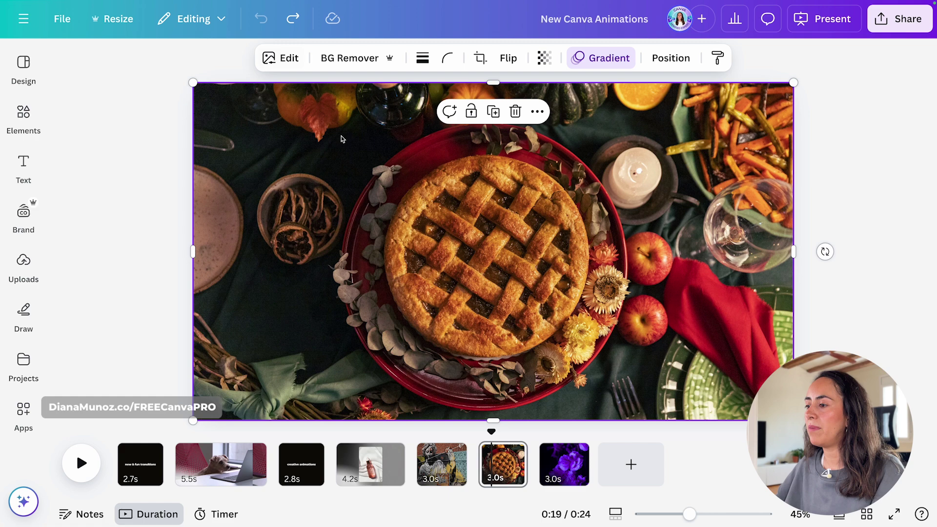
key("Delete")
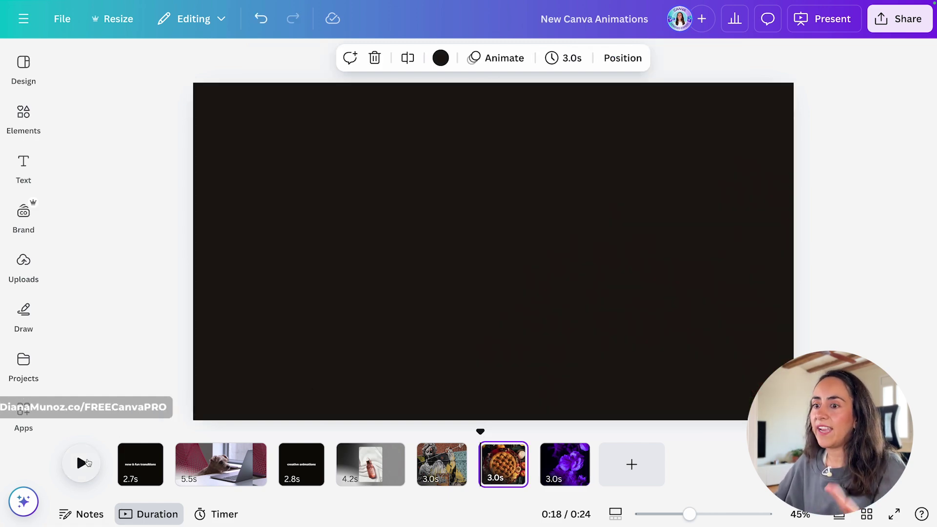
left_click(86, 461)
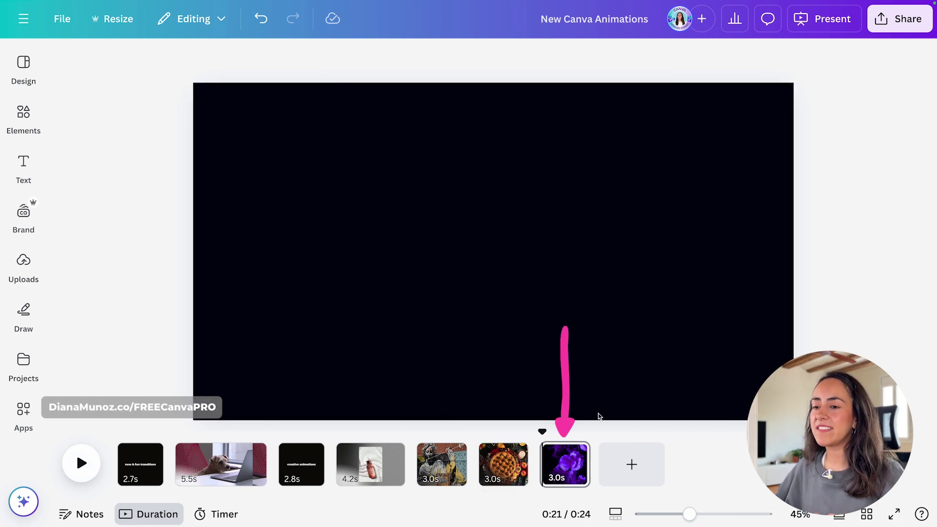
left_click(548, 195)
mouse_move(730, 146)
left_mouse_down()
mouse_move(579, 218)
mouse_move(479, 199)
mouse_move(659, 145)
mouse_move(728, 142)
left_mouse_up()
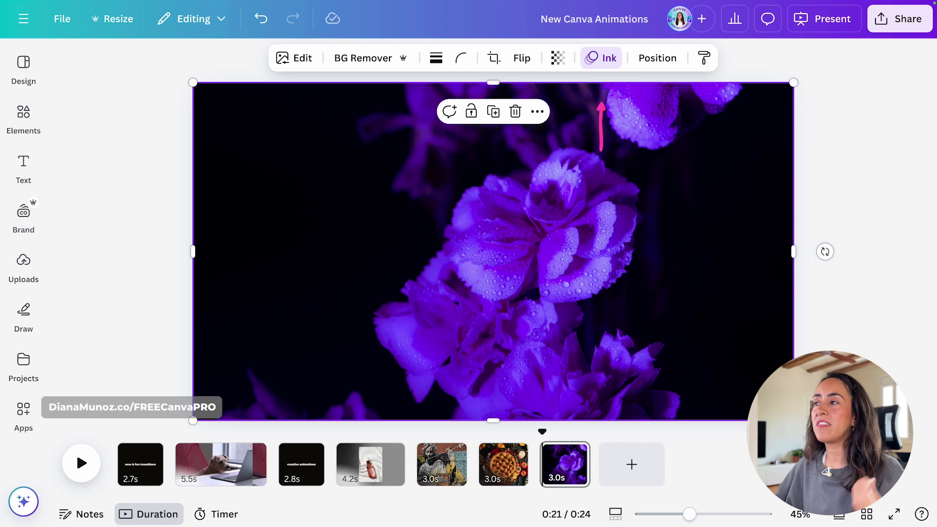